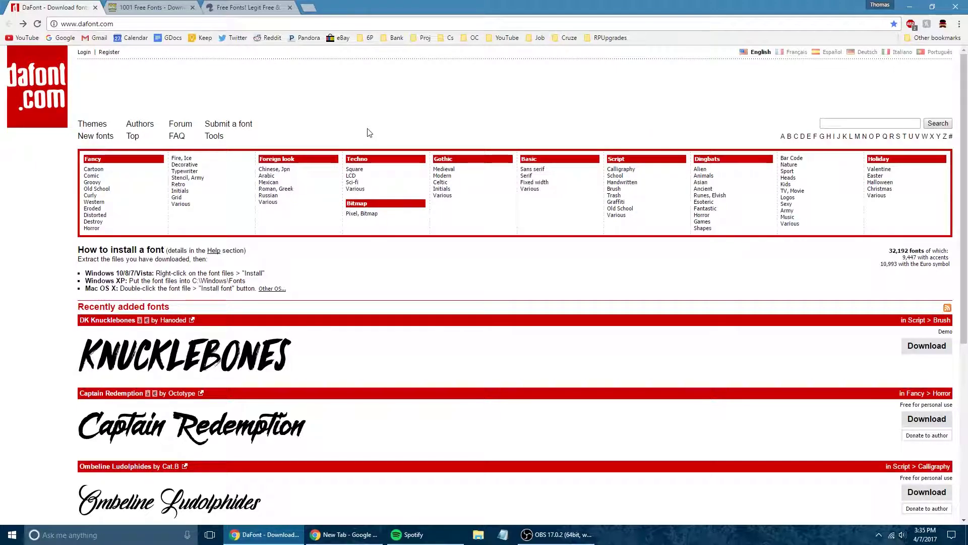
Open DaFont's Techno > LCD font list and scroll down to Picksuhl
scroll(305, 247, "down", 3)
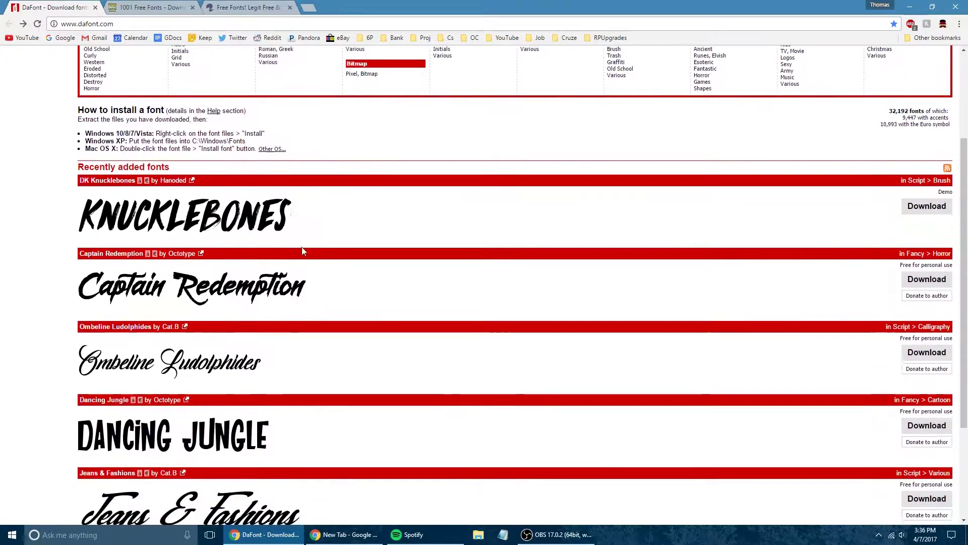
scroll(162, 228, "down", 2)
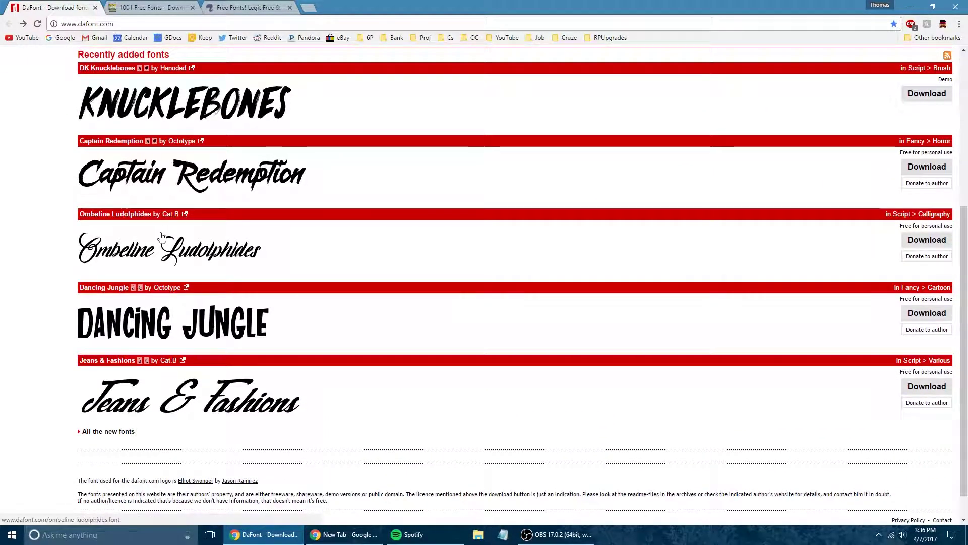
scroll(161, 238, "down", 1)
scroll(161, 238, "up", 5)
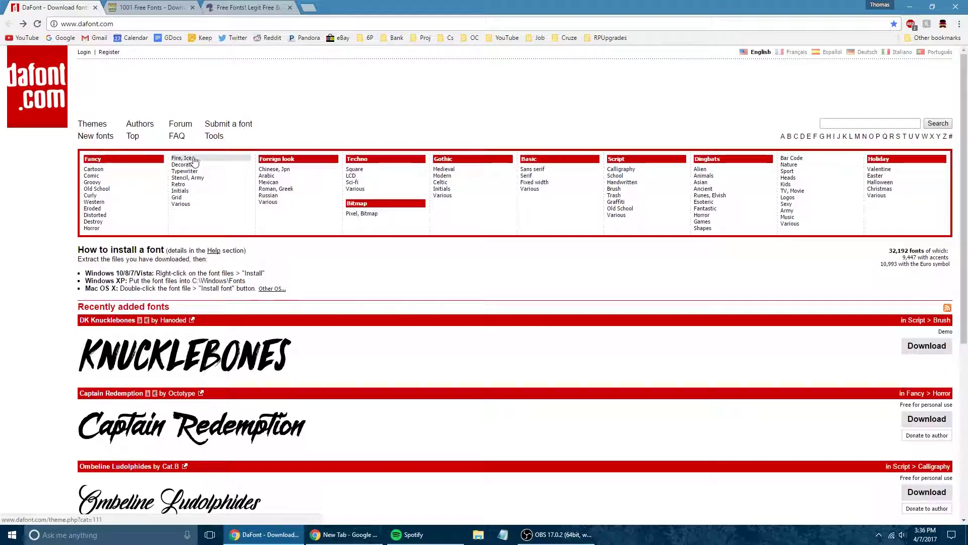
left_click(352, 178)
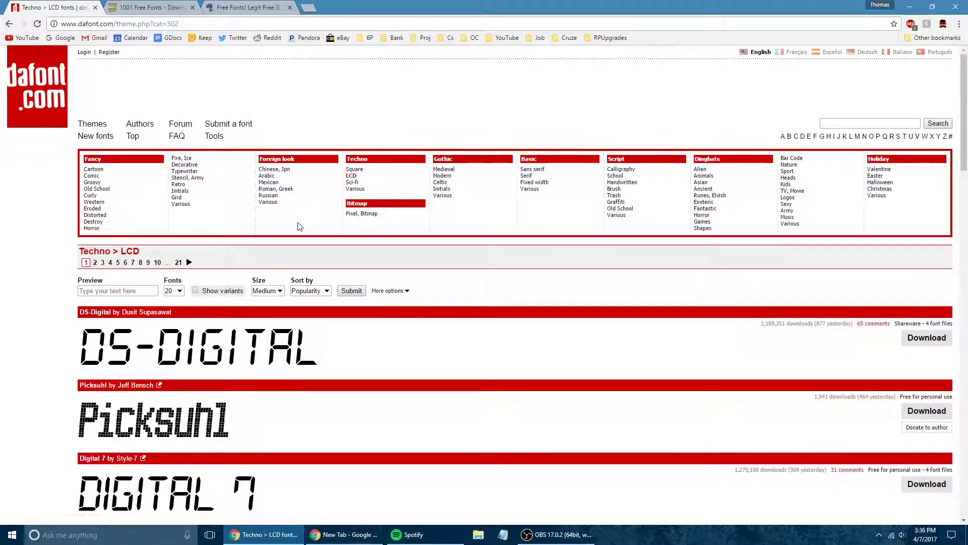
scroll(300, 225, "down", 2)
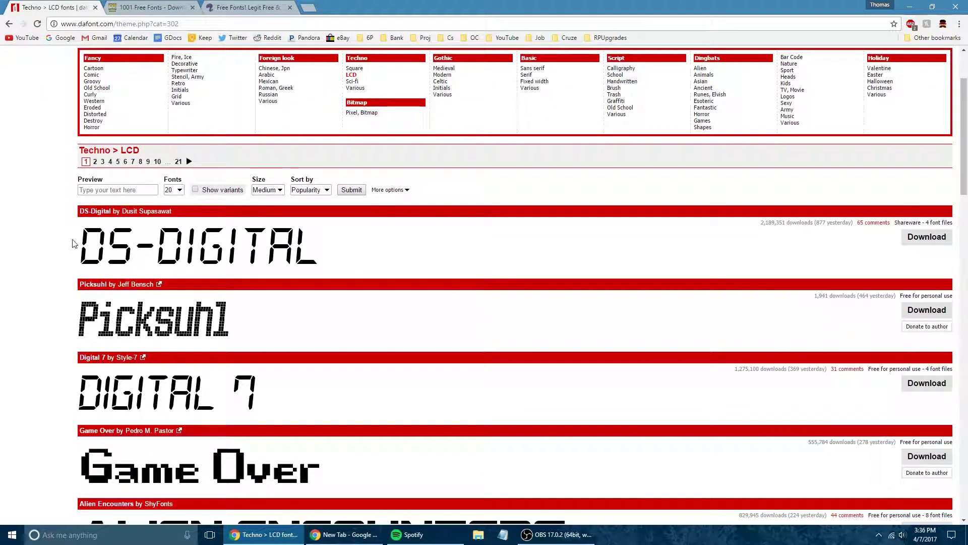
scroll(242, 280, "down", 1)
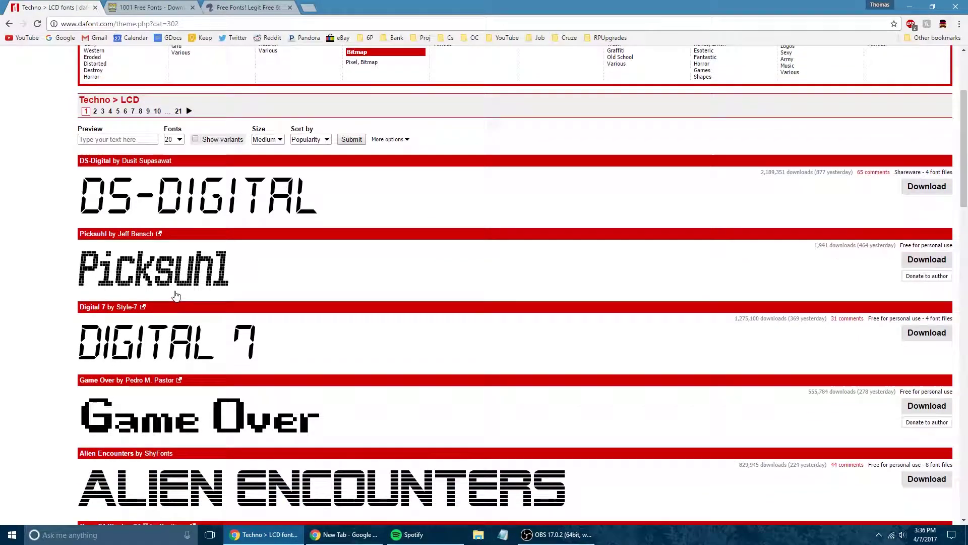
Open the Picksuhl font page and browse its glyphs before returning to the top
left_click(145, 269)
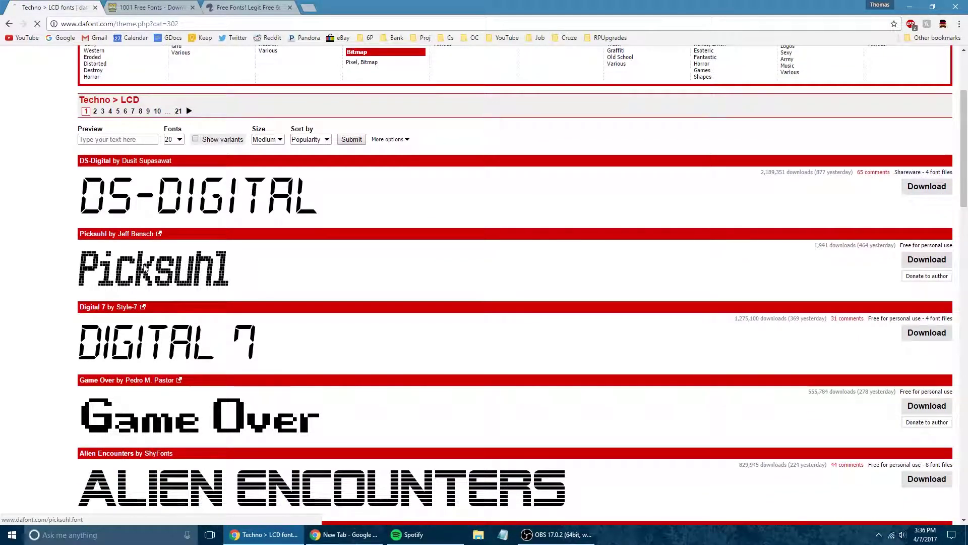
scroll(118, 285, "down", 2)
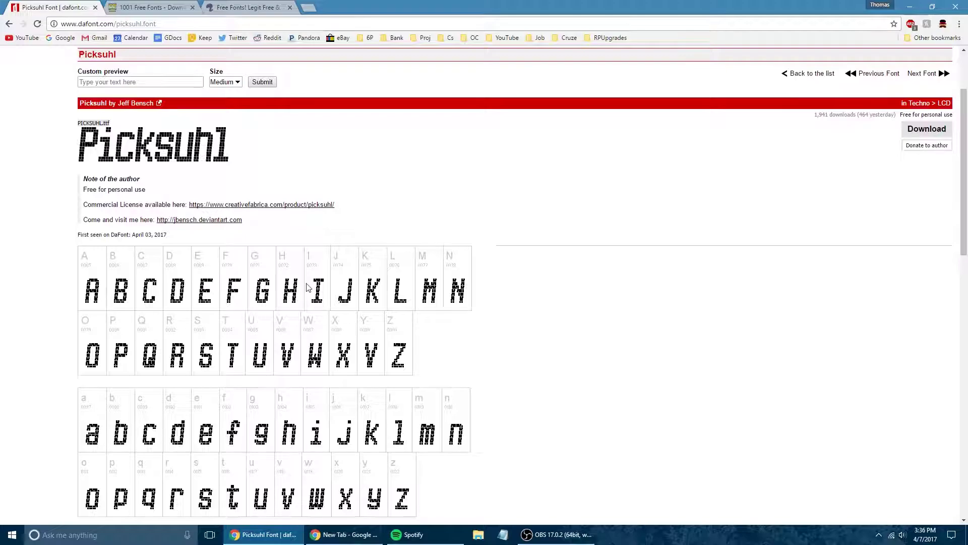
scroll(118, 285, "down", 2)
scroll(240, 220, "down", 3)
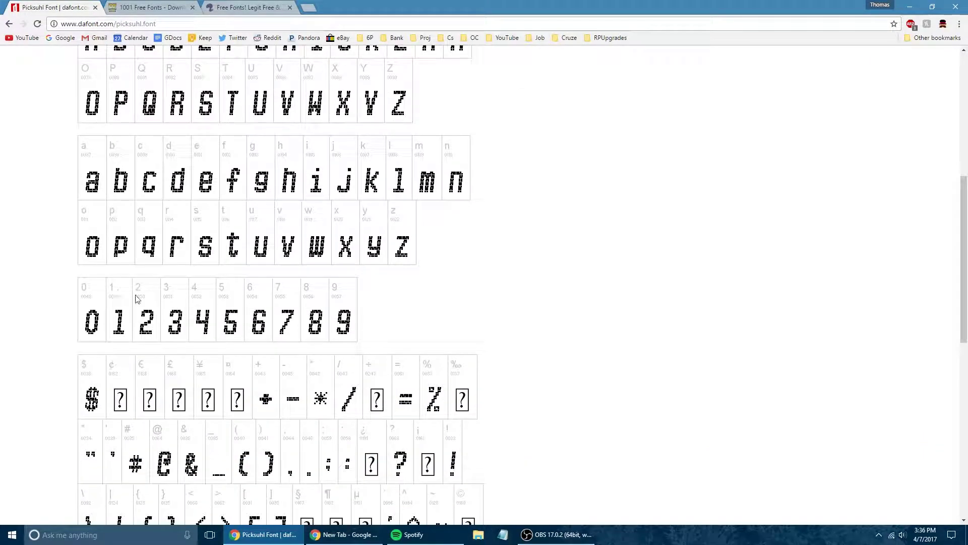
scroll(205, 313, "down", 2)
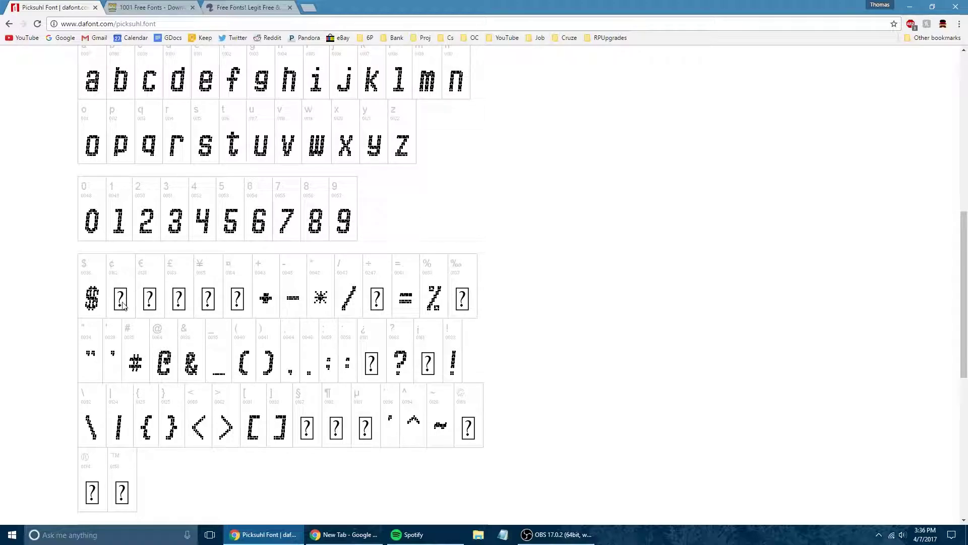
scroll(277, 325, "down", 4)
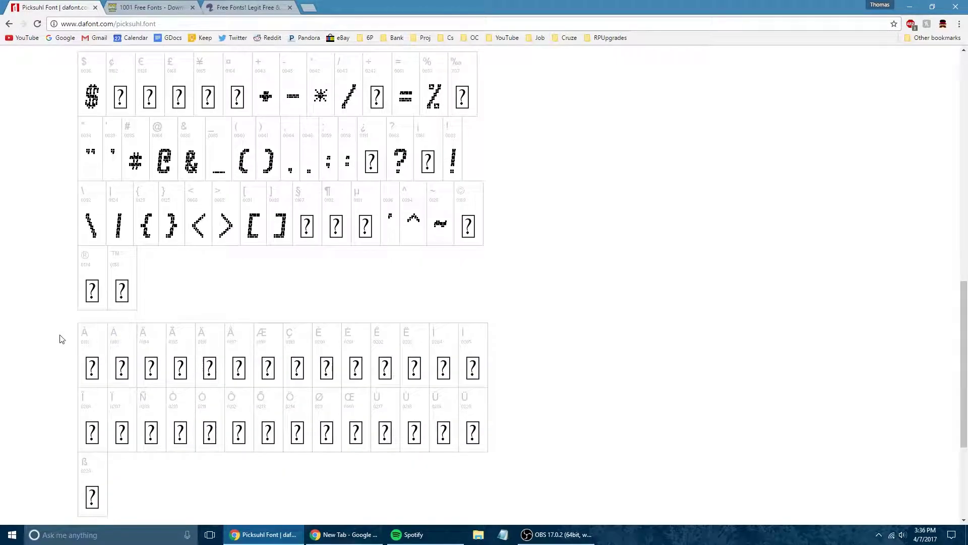
scroll(225, 318, "down", 4)
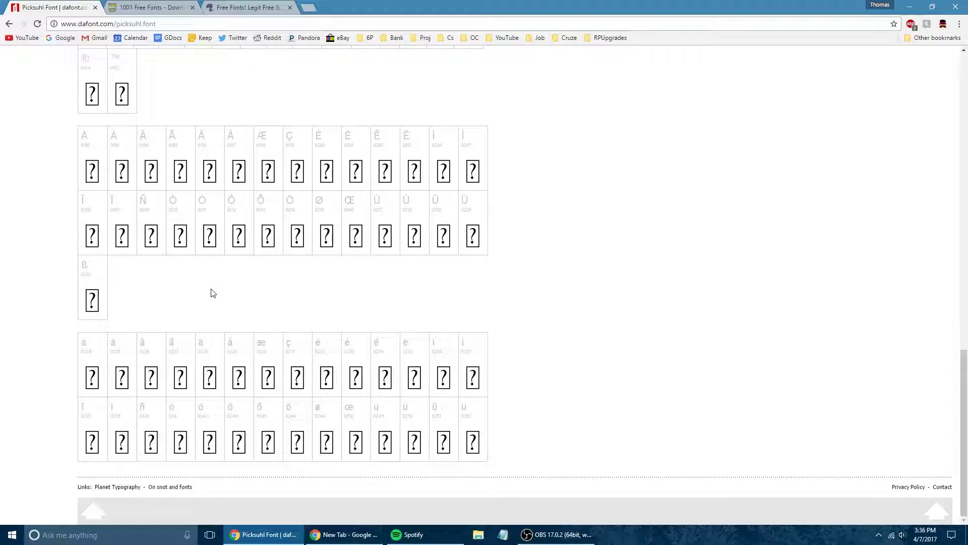
key("Home")
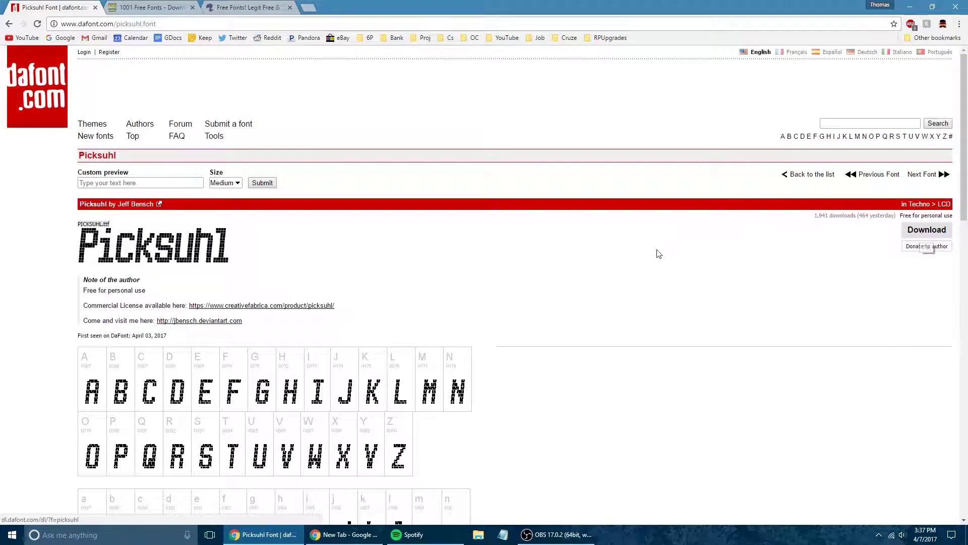
Review the personal-use and commercial licence notes, then download Picksuhl
left_click_drag(81, 291, 146, 292)
left_click(96, 304)
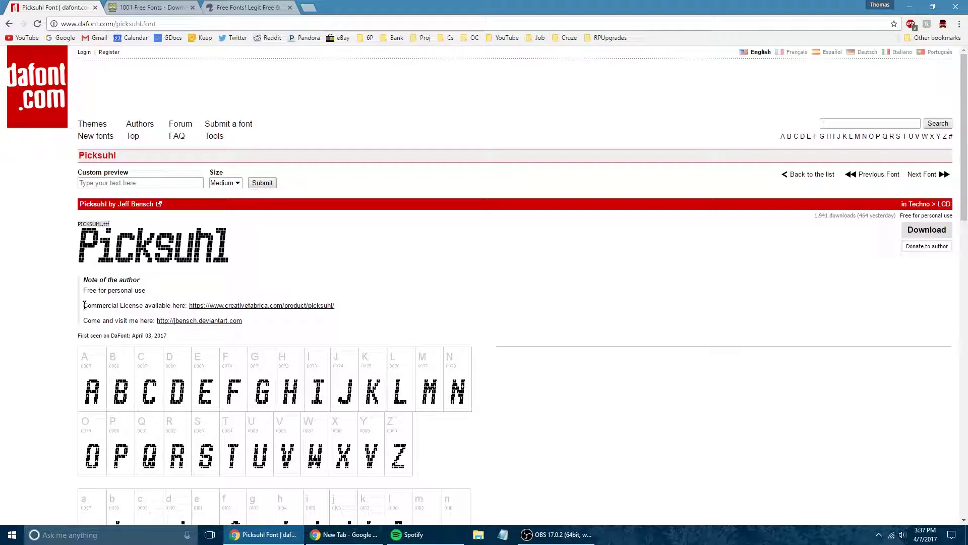
left_click_drag(92, 305, 163, 307)
left_click(160, 304)
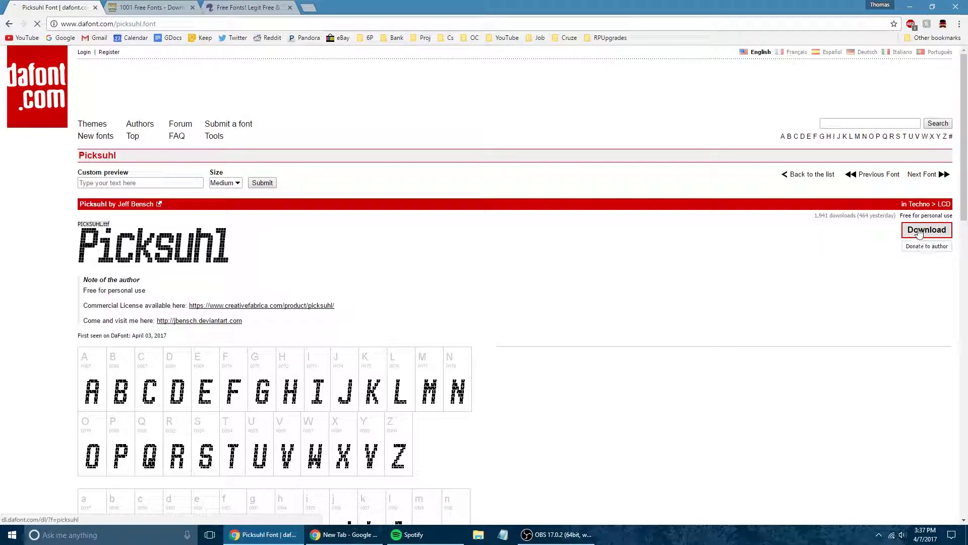
left_click(904, 230)
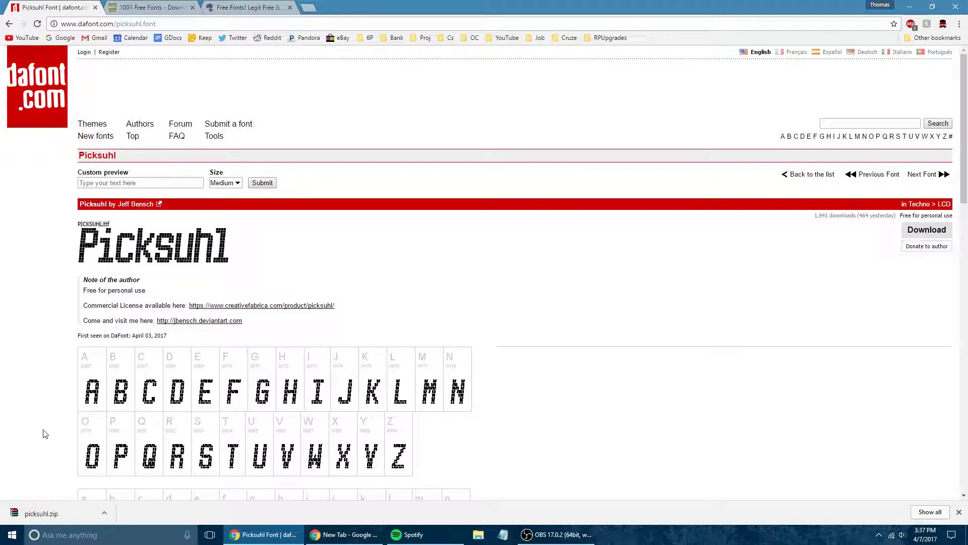
Open picksuhl.zip and preview PICKSUHL.ttf from the archive in the font viewer
left_click(48, 514)
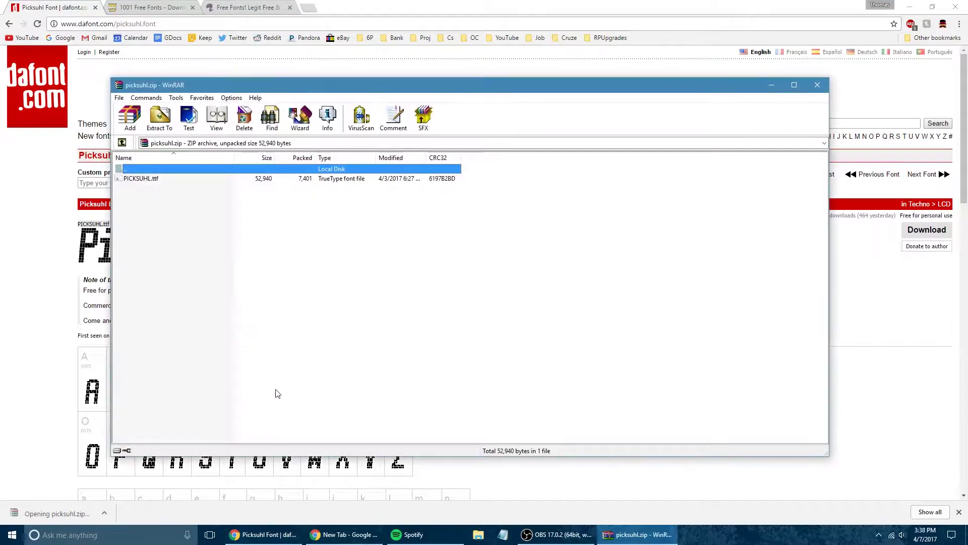
left_click(135, 180)
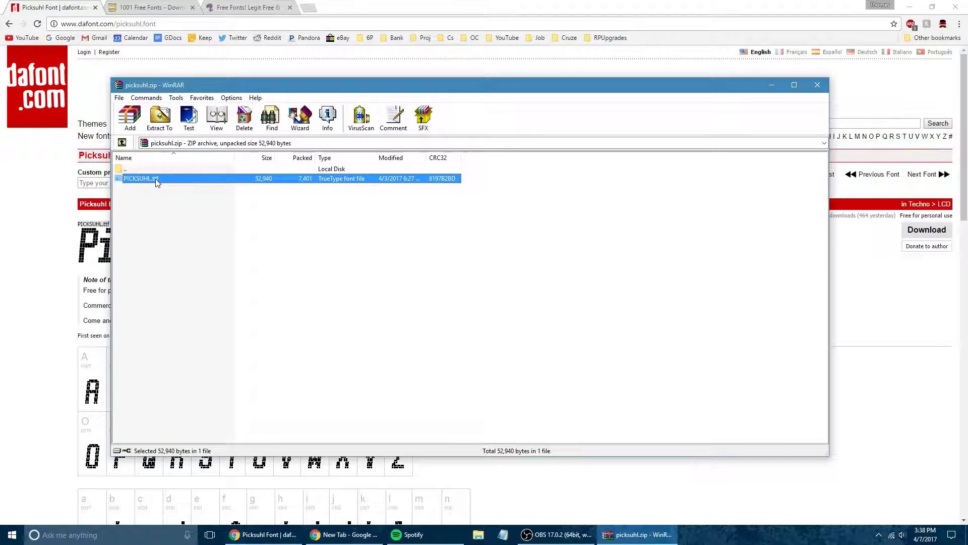
double_click(157, 180)
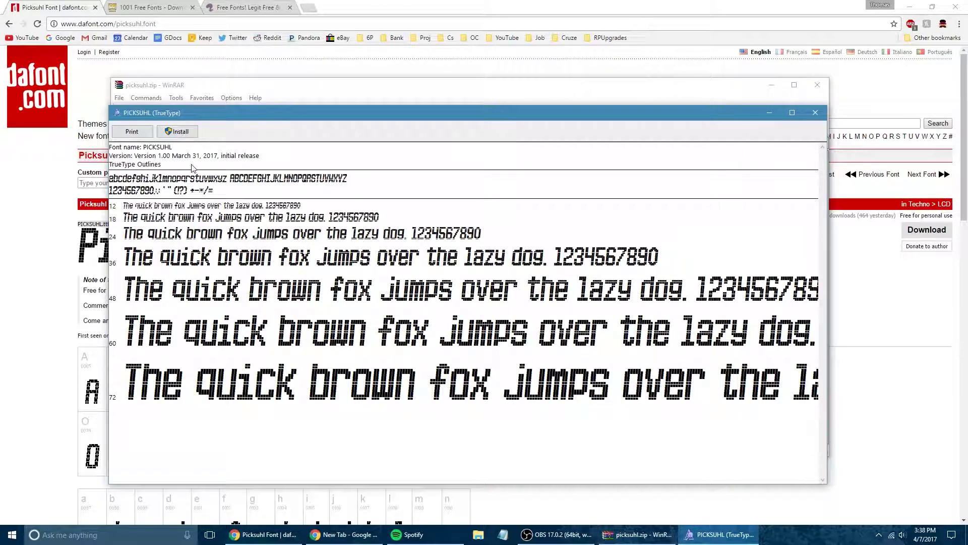
Install the PICKSUHL font and close the font viewer and WinRAR windows
left_click(180, 133)
key("alt+F4")
key("alt+F4")
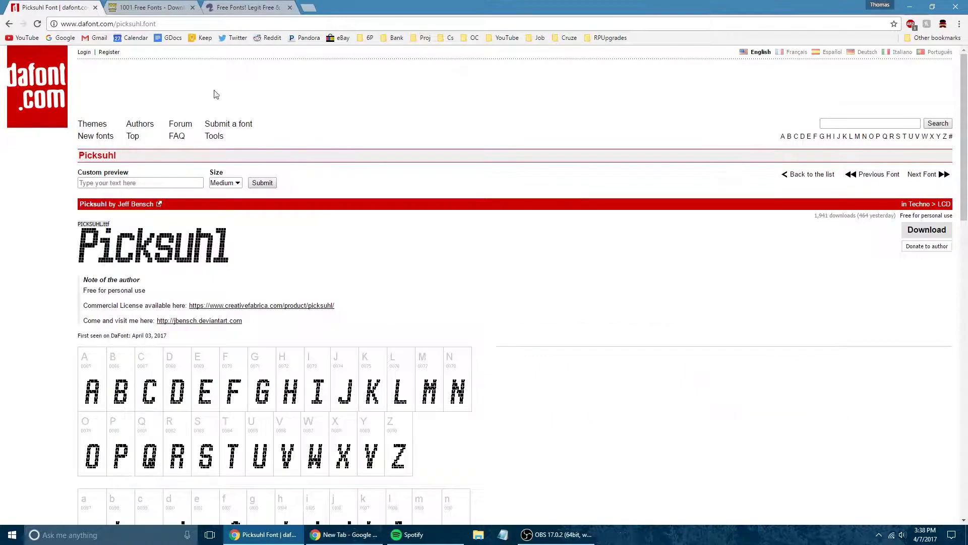
On 1001 Free Fonts, open the Distorted Eroded category and then the Hard Rock font page
left_click(160, 7)
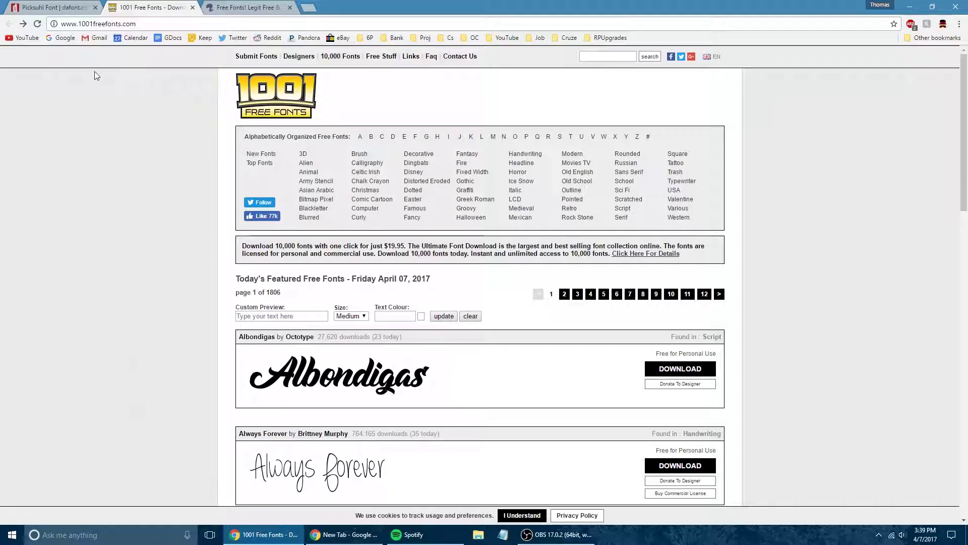
scroll(176, 201, "down", 10)
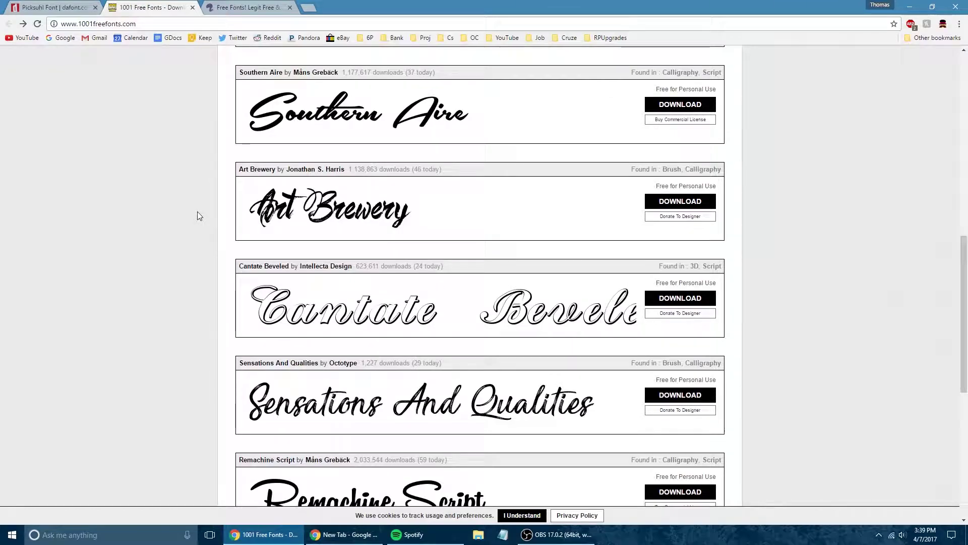
scroll(210, 212, "down", 5)
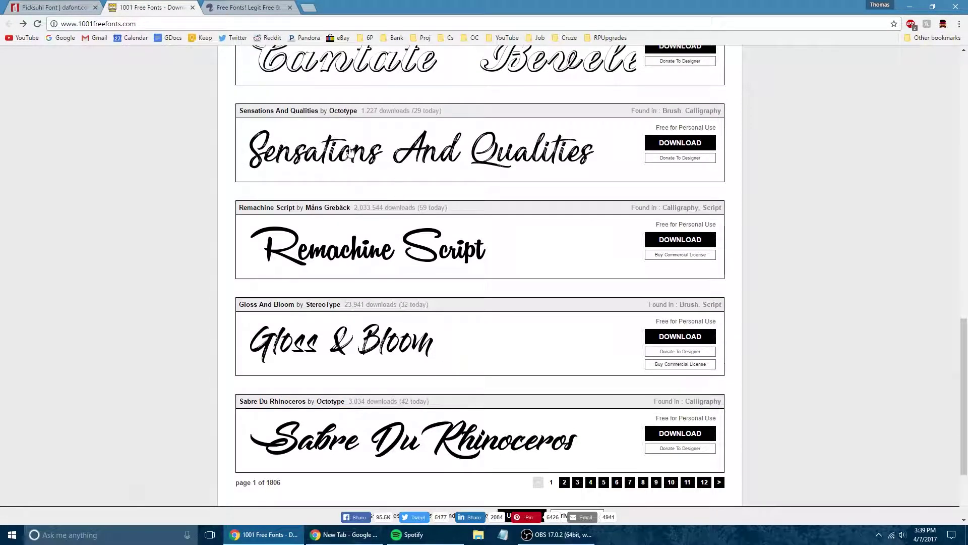
scroll(350, 151, "up", 15)
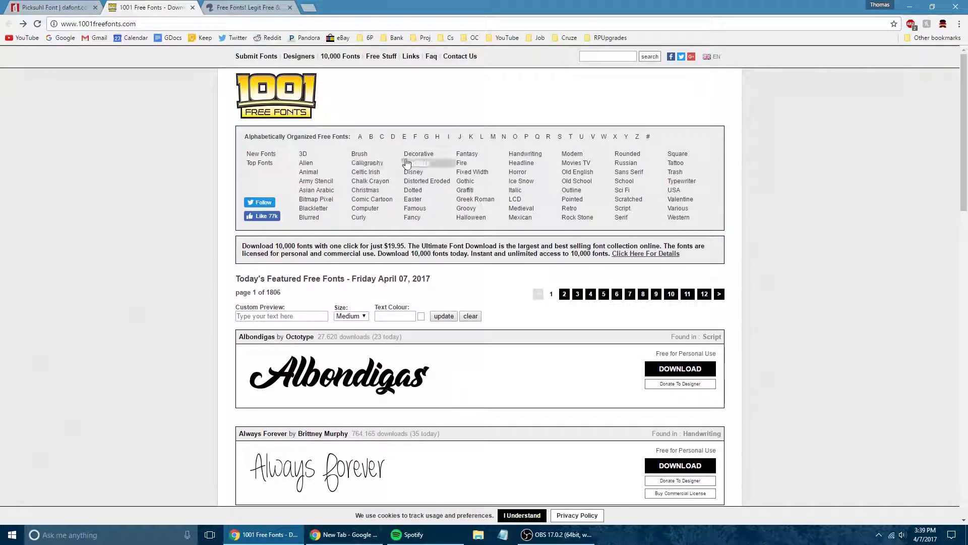
left_click(440, 182)
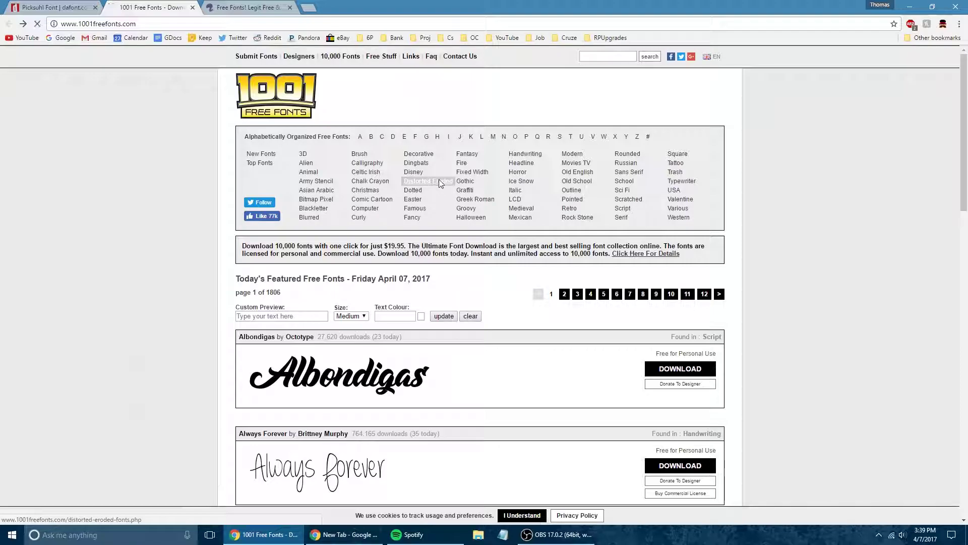
scroll(436, 191, "down", 4)
scroll(436, 190, "down", 1)
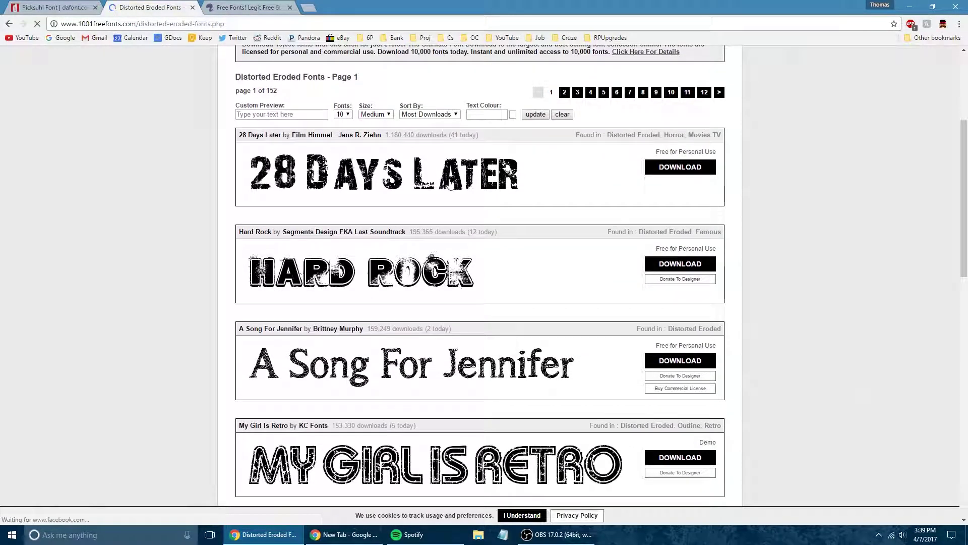
left_click(339, 229)
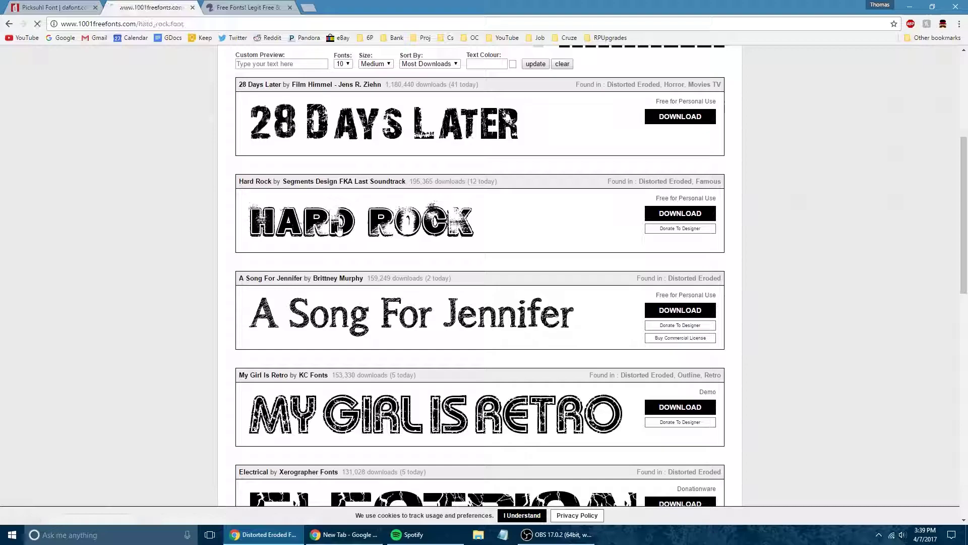
Highlight the designer's commercial-use note and contact e-mail on the Hard Rock page
scroll(330, 274, "down", 2)
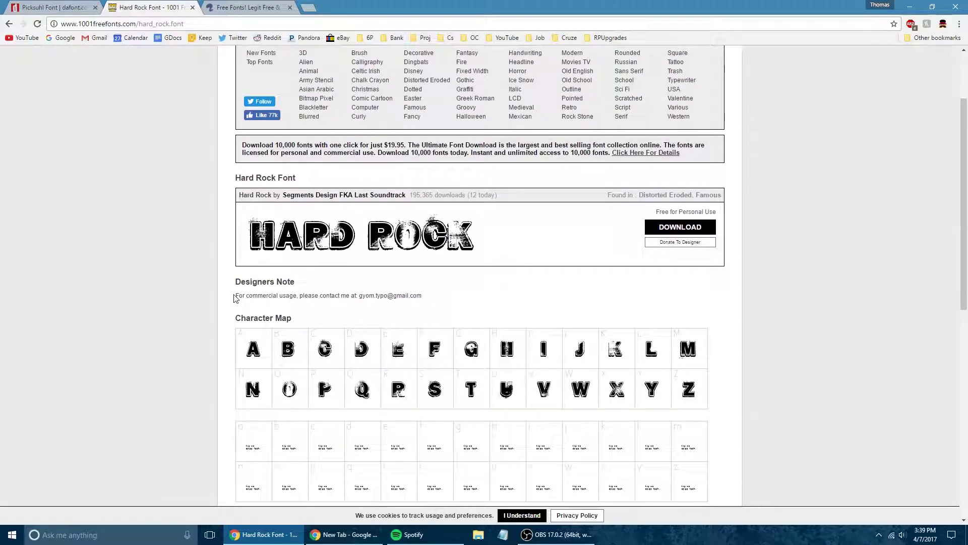
left_click_drag(241, 295, 423, 296)
left_click(389, 296)
left_click_drag(359, 297, 404, 296)
left_click(419, 297)
left_click_drag(355, 296, 415, 300)
left_click(424, 299)
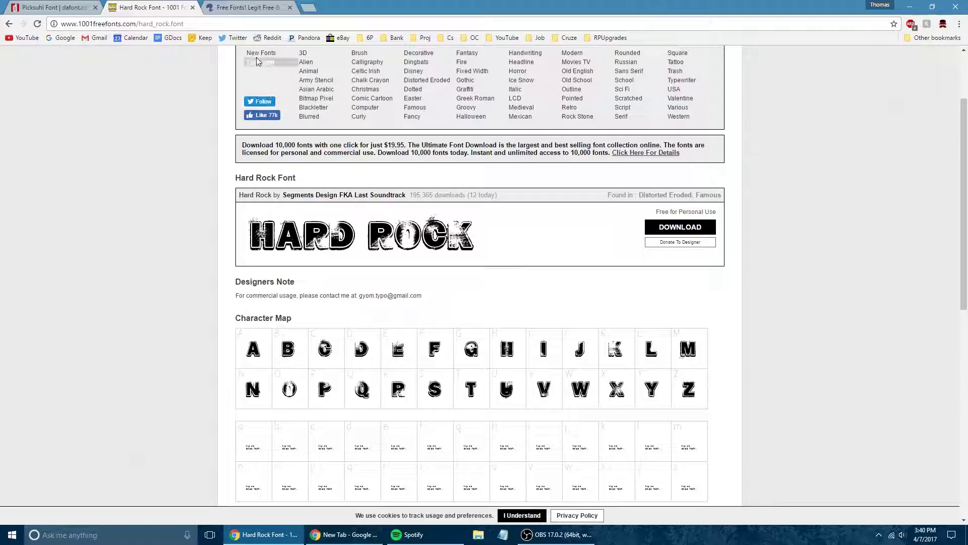
Switch to Font Squirrel and scroll through its featured free fonts
left_click(245, 6)
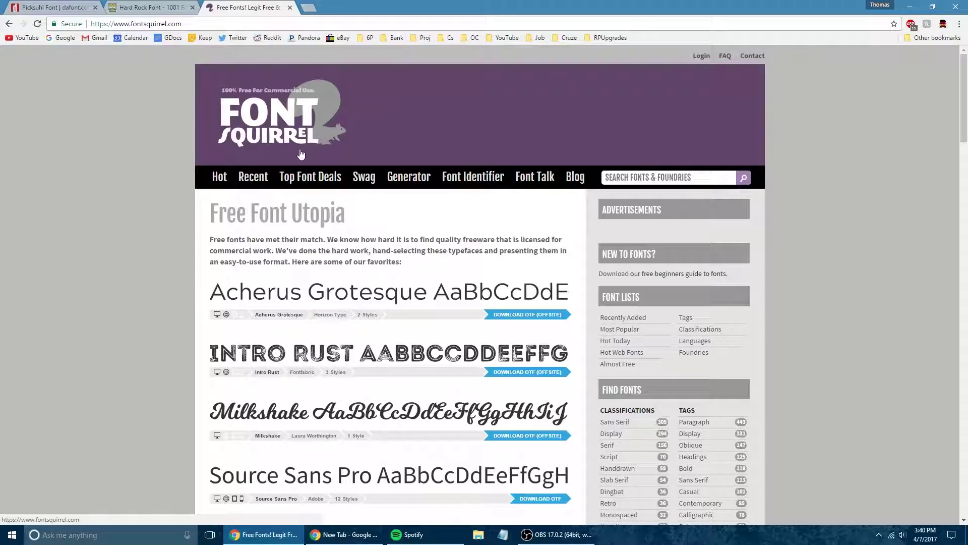
scroll(503, 184, "down", 15)
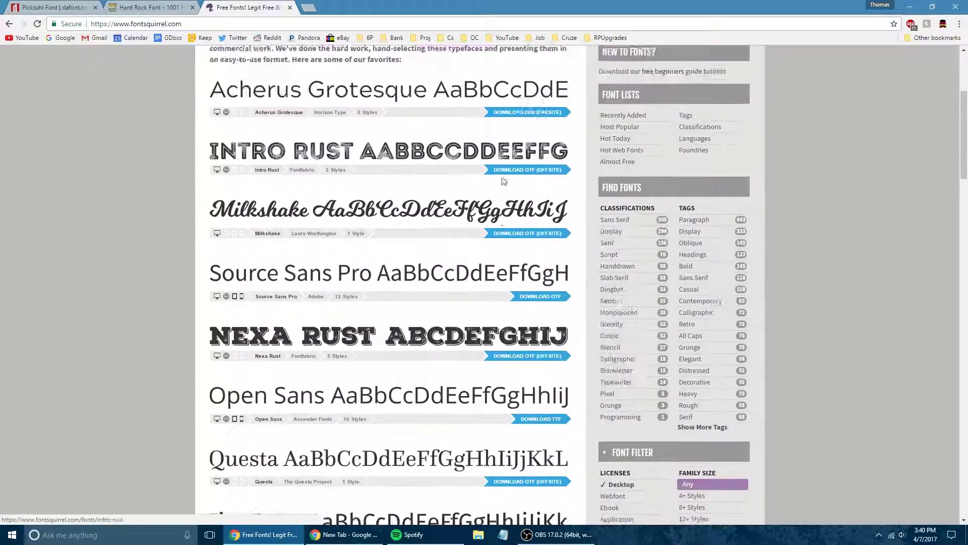
scroll(551, 180, "up", 3)
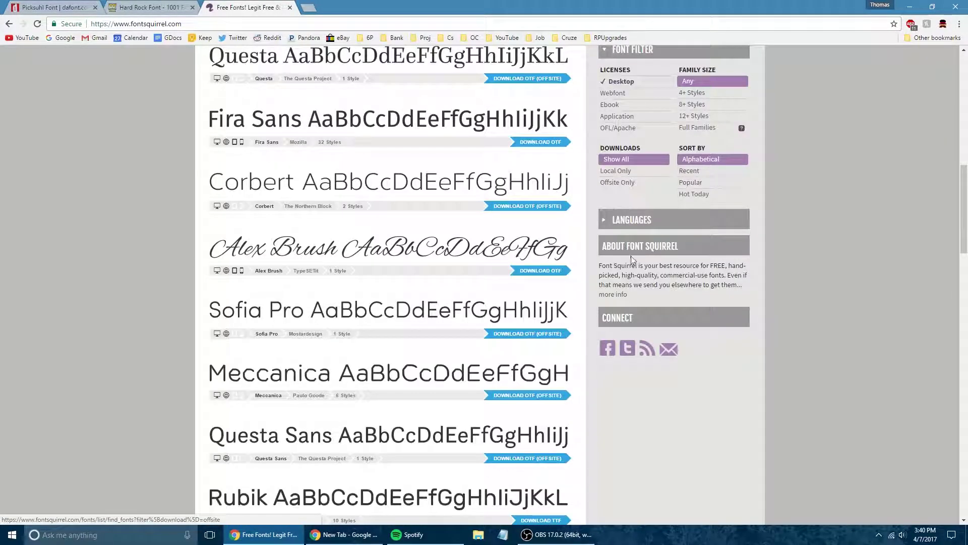
Highlight the high-quality and commercial-use fonts wording in the About Font Squirrel blurb
left_click_drag(620, 265, 726, 268)
left_click_drag(638, 276, 681, 277)
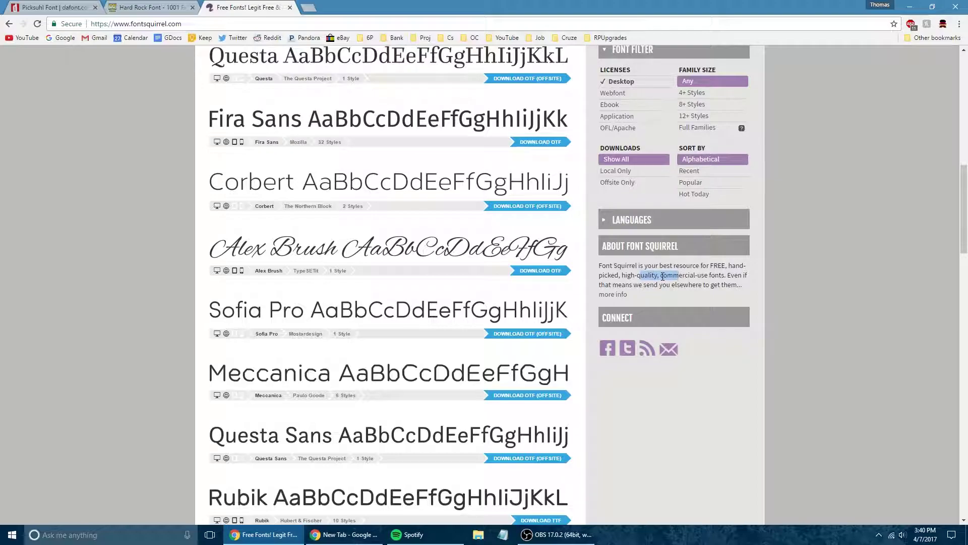
left_click(663, 276)
left_click_drag(660, 276, 718, 276)
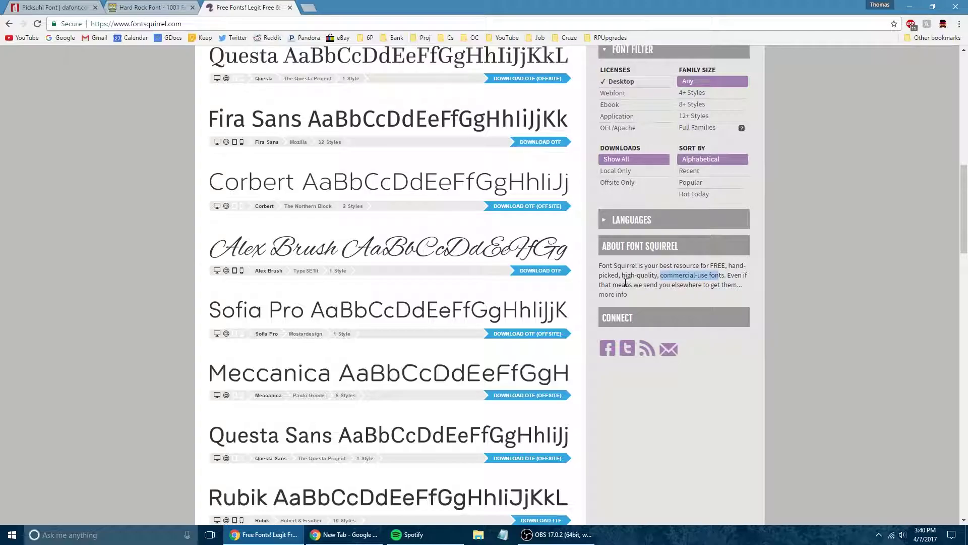
scroll(601, 280, "up", 6)
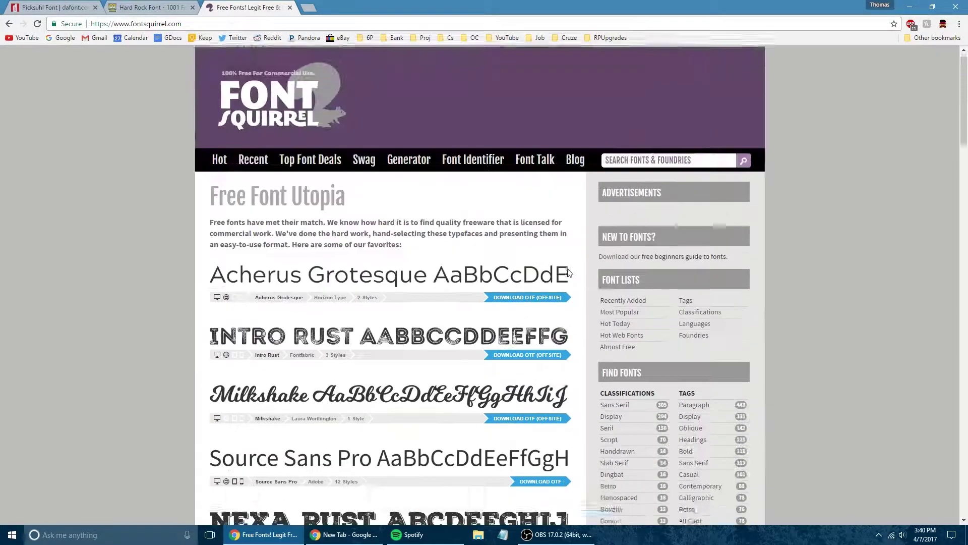
scroll(569, 272, "up", 1)
scroll(448, 214, "down", 12)
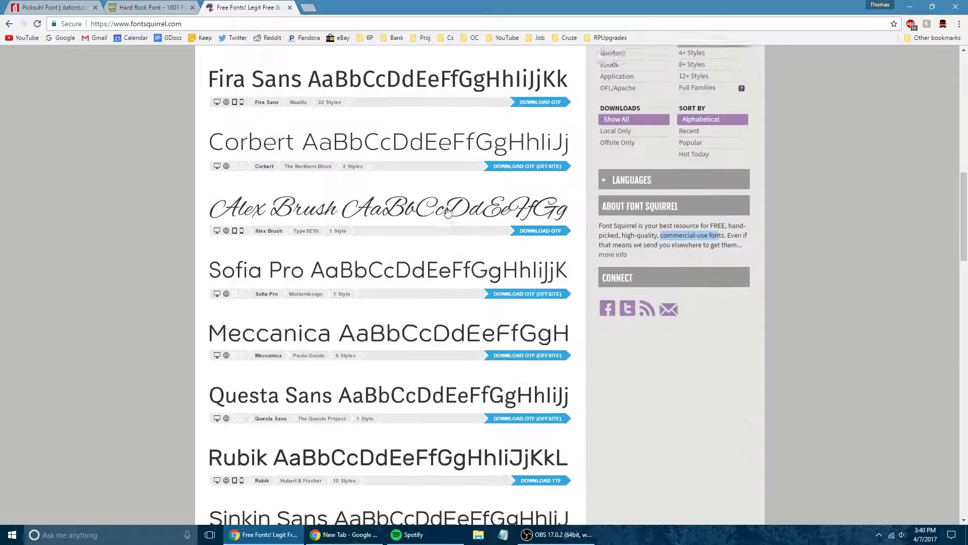
scroll(447, 209, "down", 20)
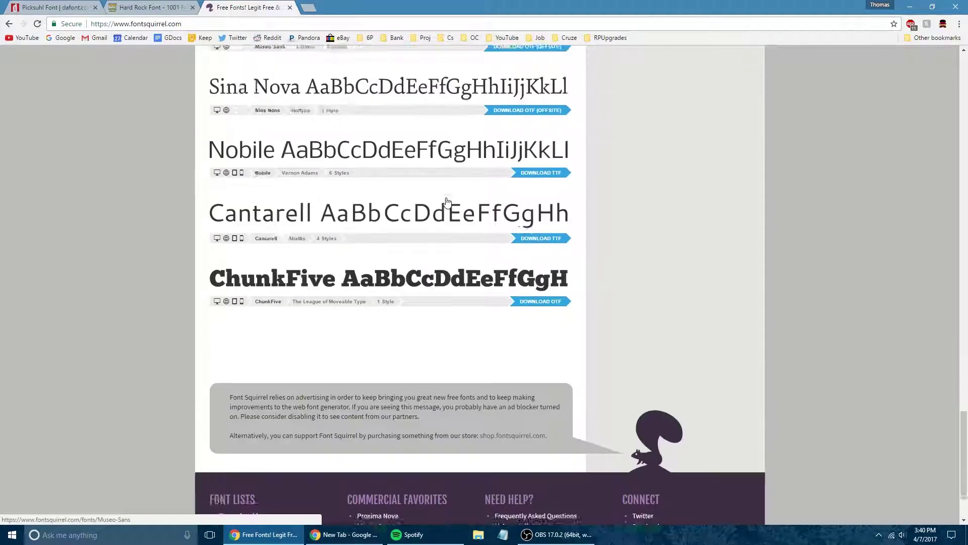
scroll(447, 202, "down", 2)
scroll(444, 199, "up", 8)
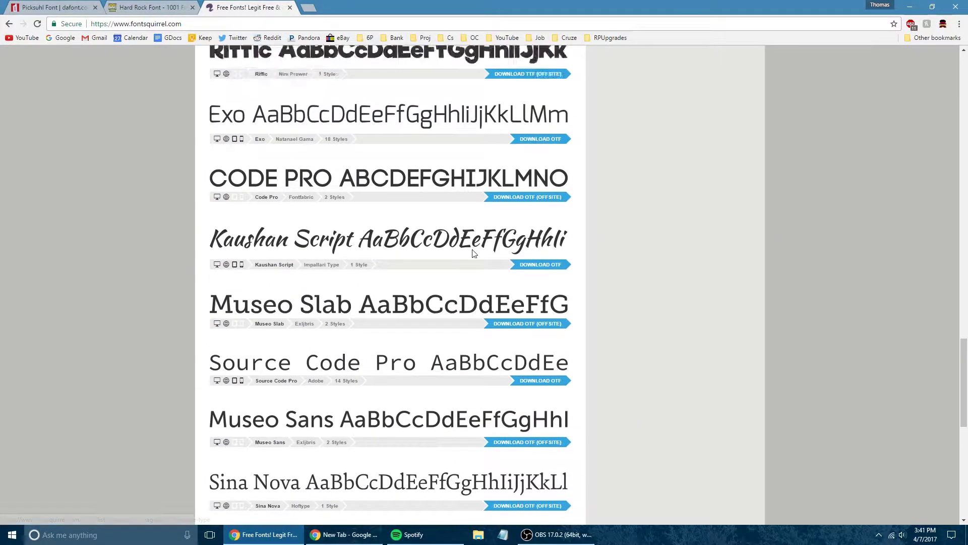
Go back to Font Squirrel's 'Fonts tagged distressed' list and scroll to its top
key("alt+Left")
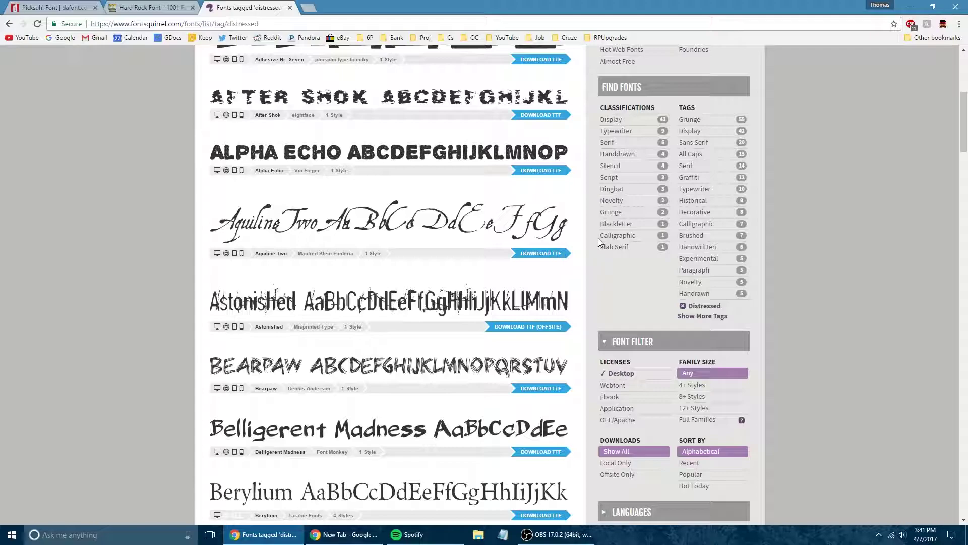
scroll(587, 247, "up", 2)
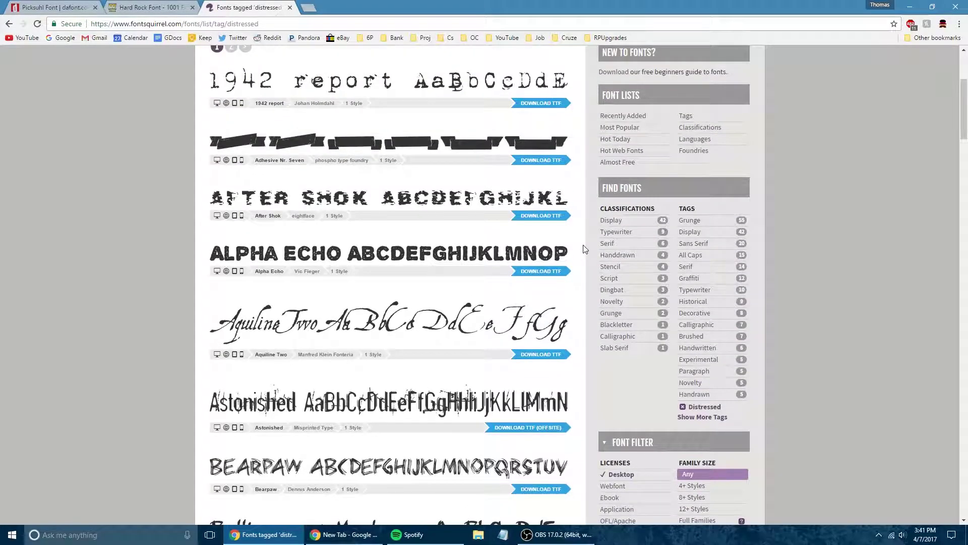
scroll(585, 251, "up", 5)
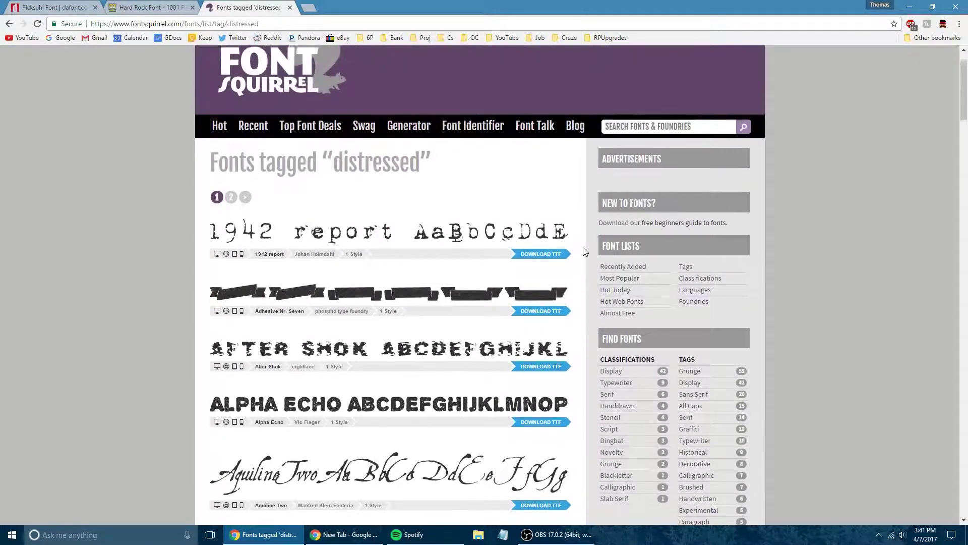